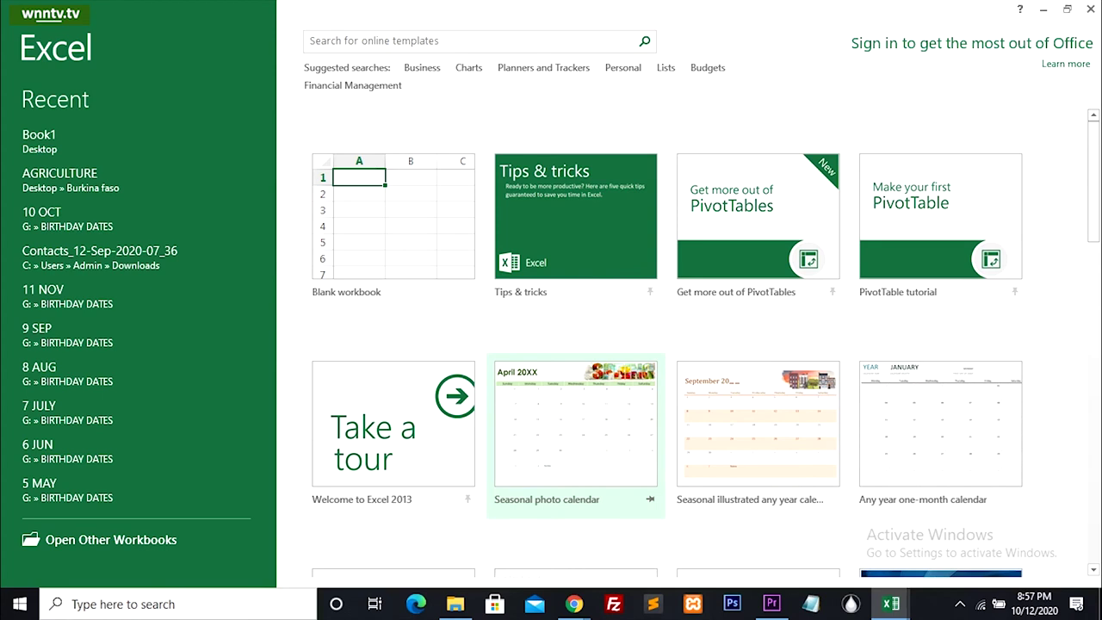
Start a blank workbook and paste the copied name, age and height table at A1
click(398, 222)
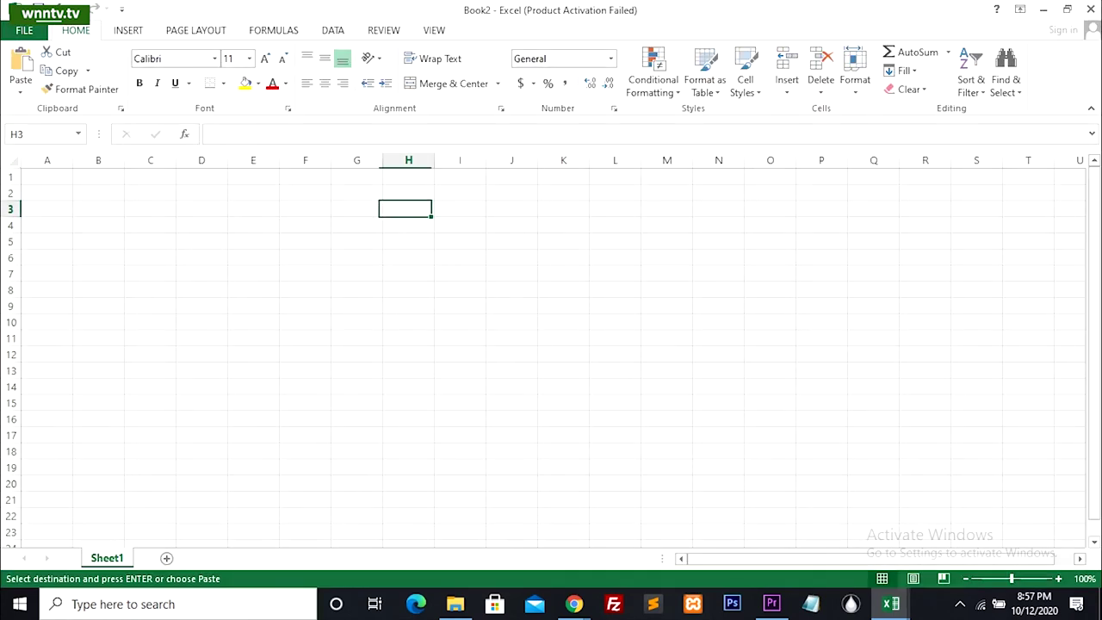
click(47, 177)
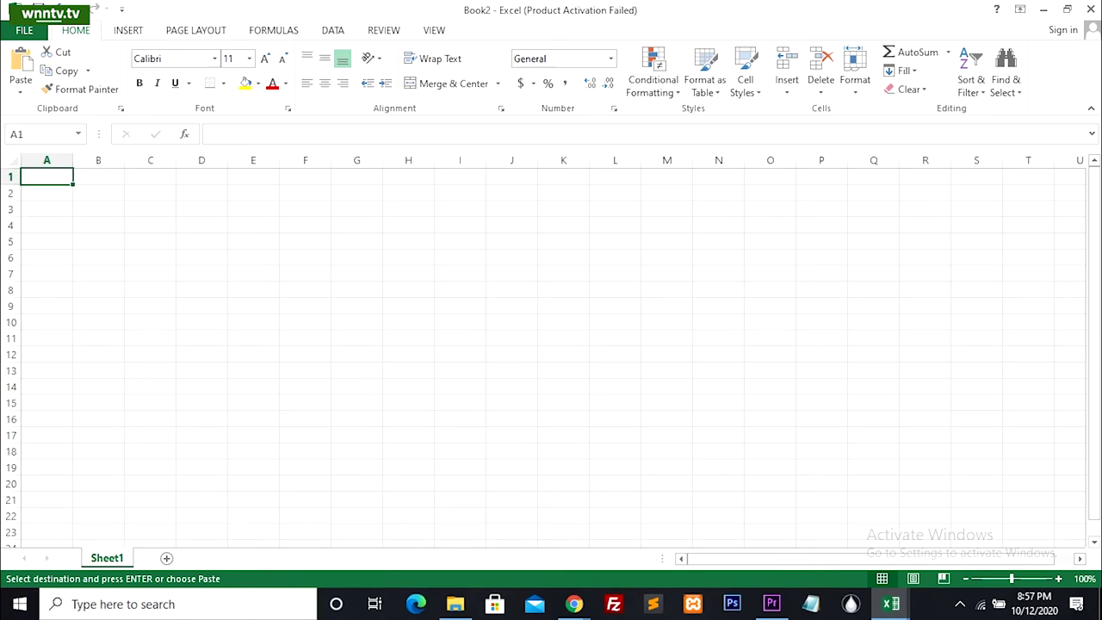
mouse_move(47, 177)
mouse_down()
mouse_move(98, 192)
mouse_move(254, 192)
mouse_up()
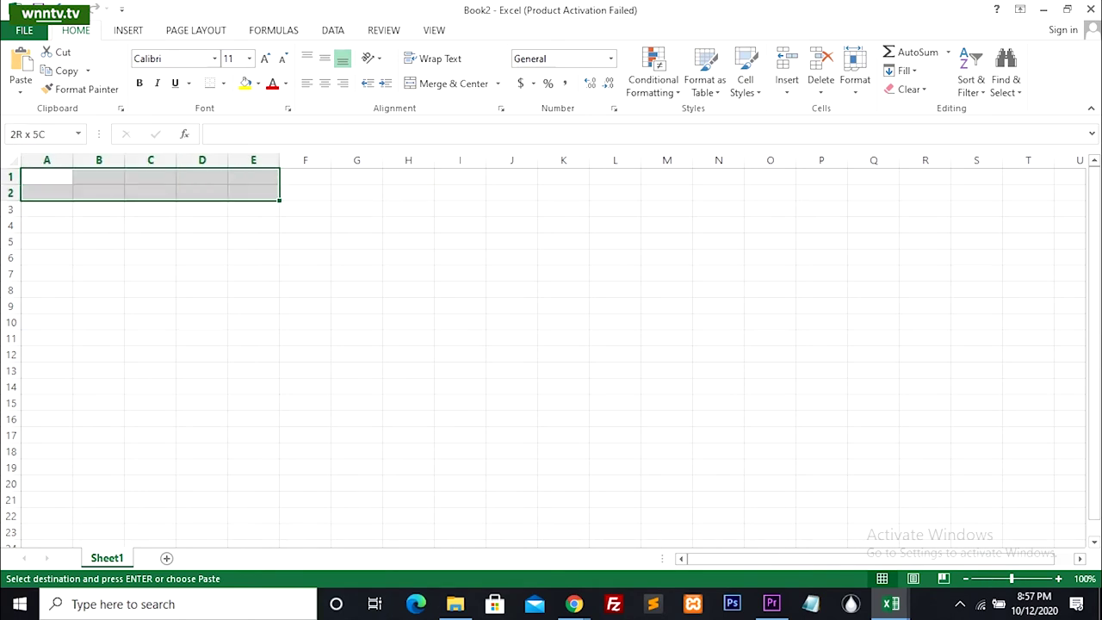
click(47, 177)
text(First Name	Last Name	Age	Height Oliver	Harry	25	5.8 George	Noah	21	5.5 Leo	Oscar	33	5.9 Jack	Reacher	37	5.11 Charlie	Amelia	27	5.6 Emily	Poppy	30	5.7 Lily	Ava	40	5.3 Mia	Isla	39	5.8 Chloe	Luke	44	5.1)
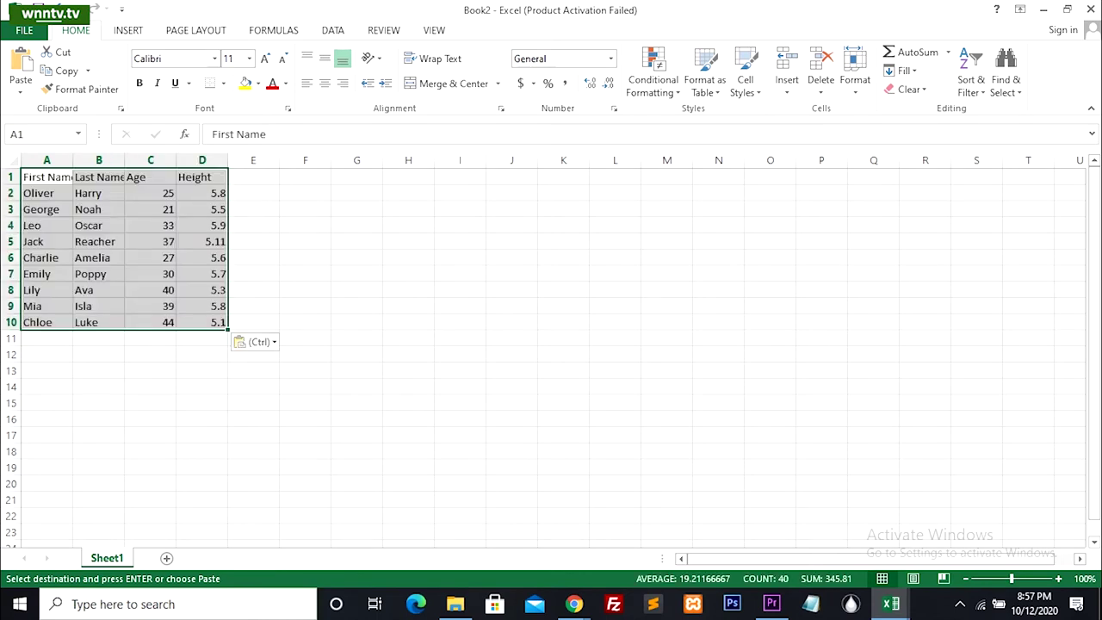
Widen the table's columns so headers like First Name fit
drag(46, 193, 46, 290)
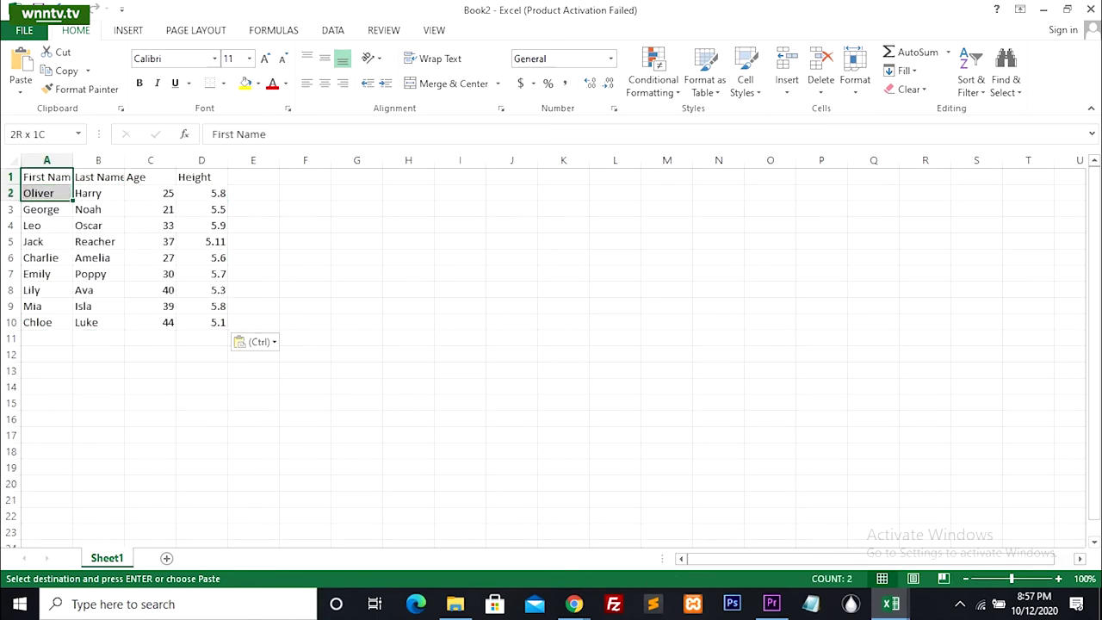
click(46, 176)
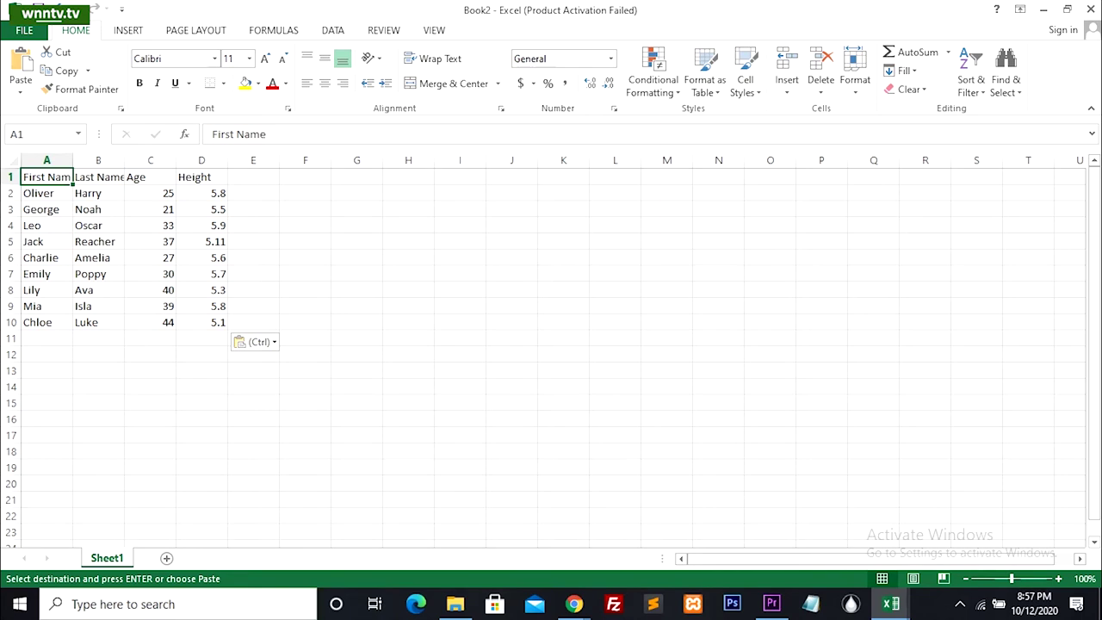
key(Right)
key(Right)
key(Right)
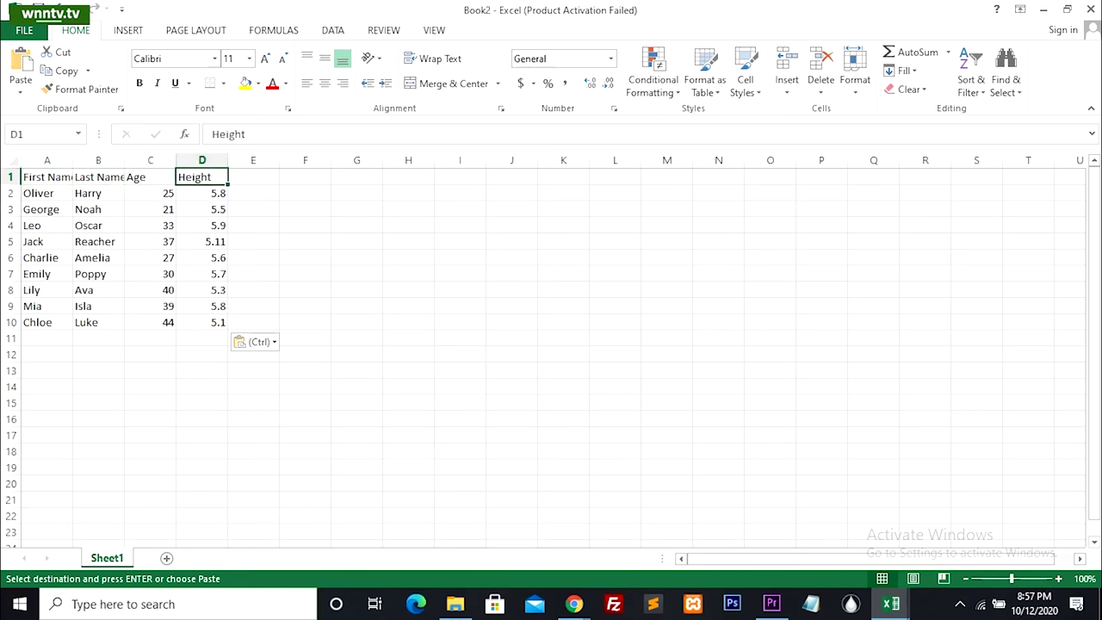
click(46, 177)
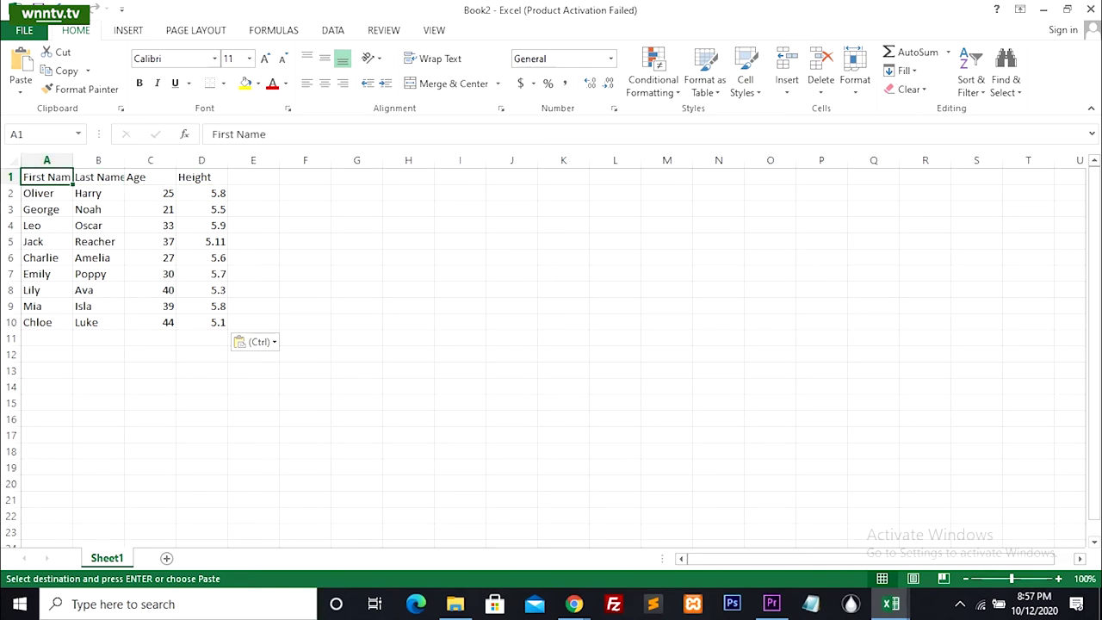
drag(73, 160, 341, 161)
Select the entire A1:D10 name, age and height table for copying
click(64, 193)
click(64, 176)
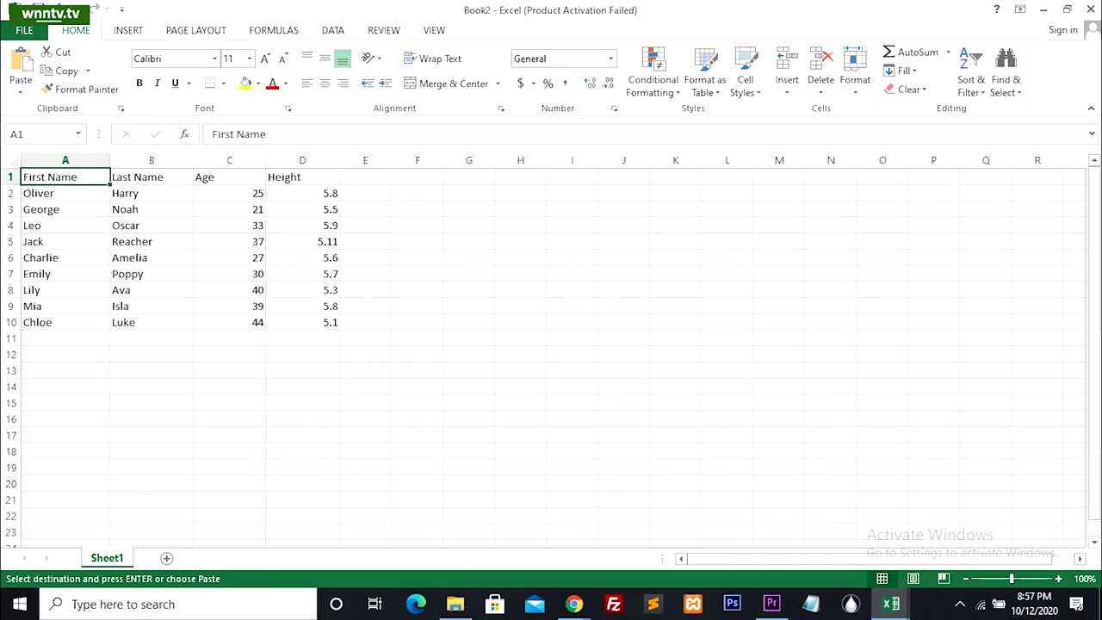
key(ctrl+a)
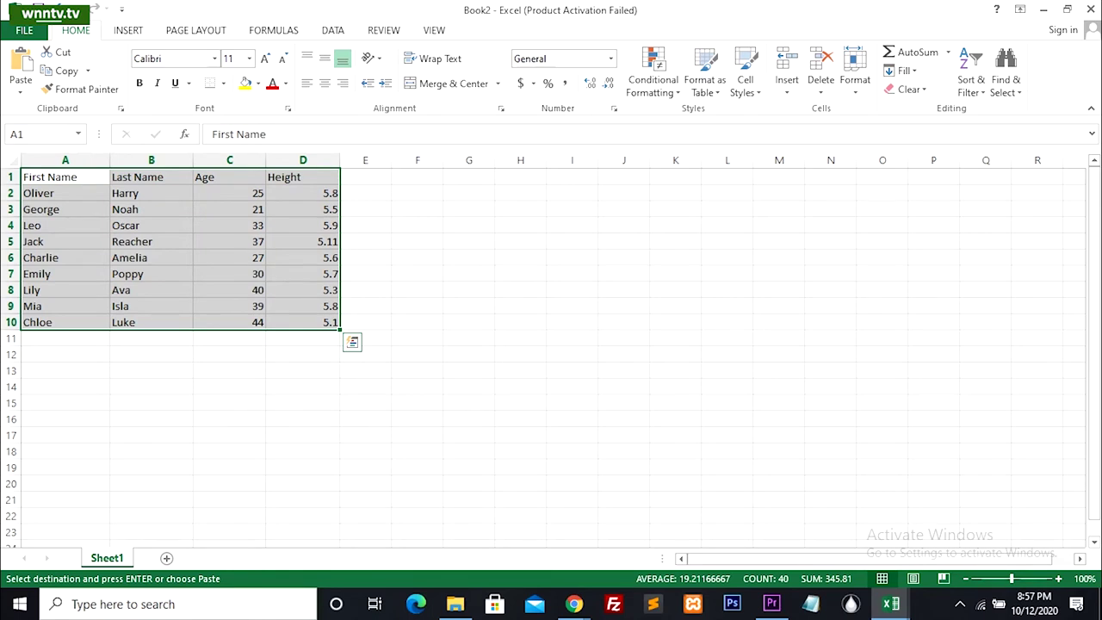
click(65, 176)
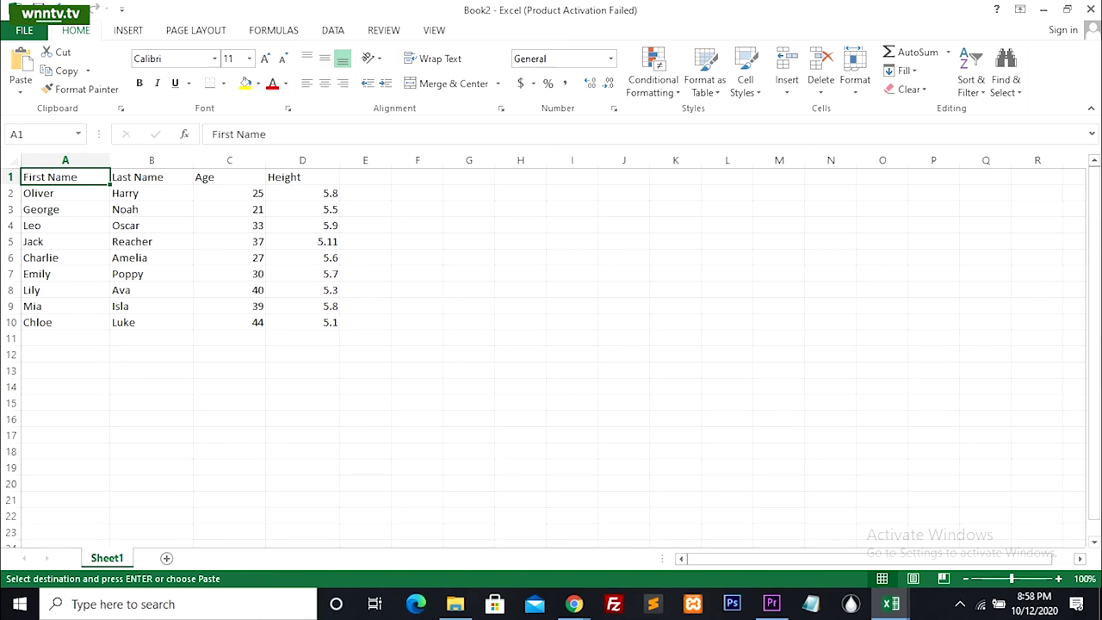
key(ctrl+a)
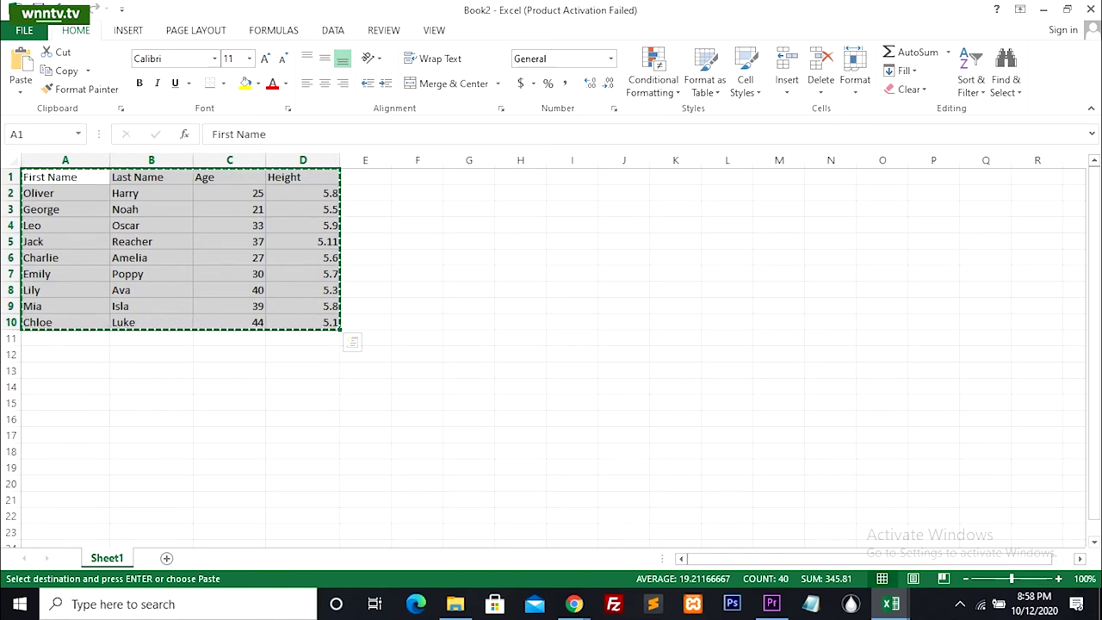
Launch Word from a Start search for 'word' and create a blank document
key(super)
text(word)
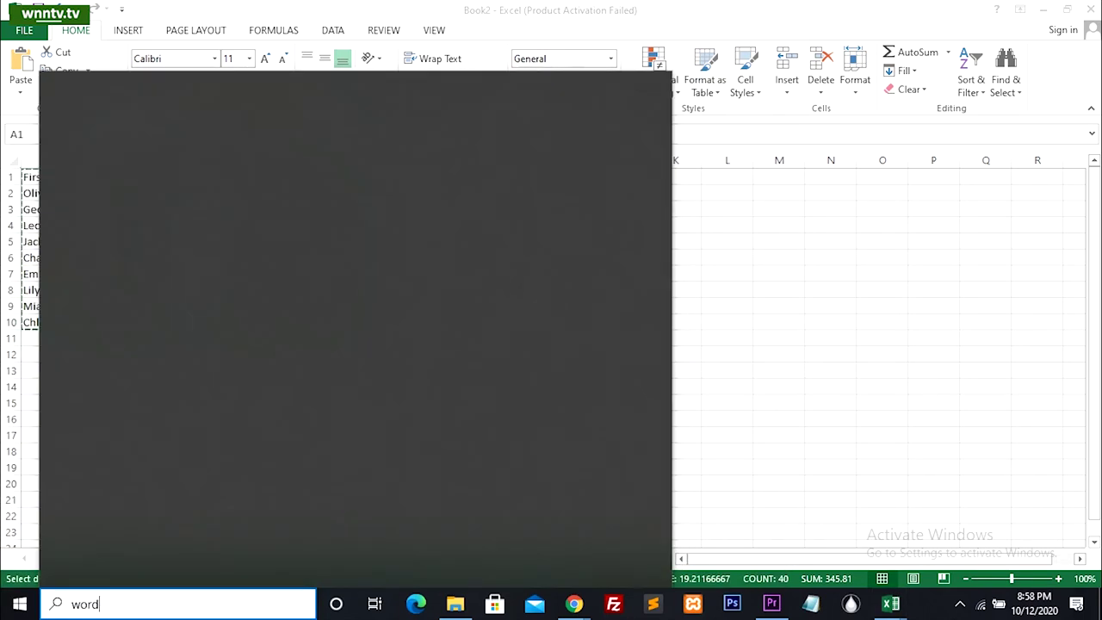
key(Return)
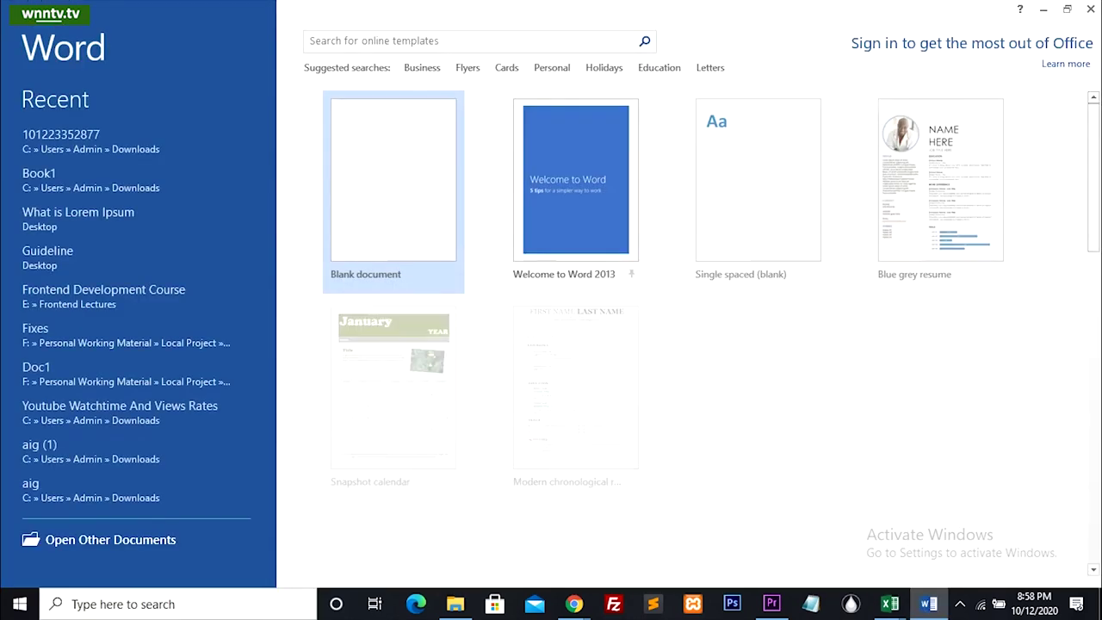
key(Return)
key(Return)
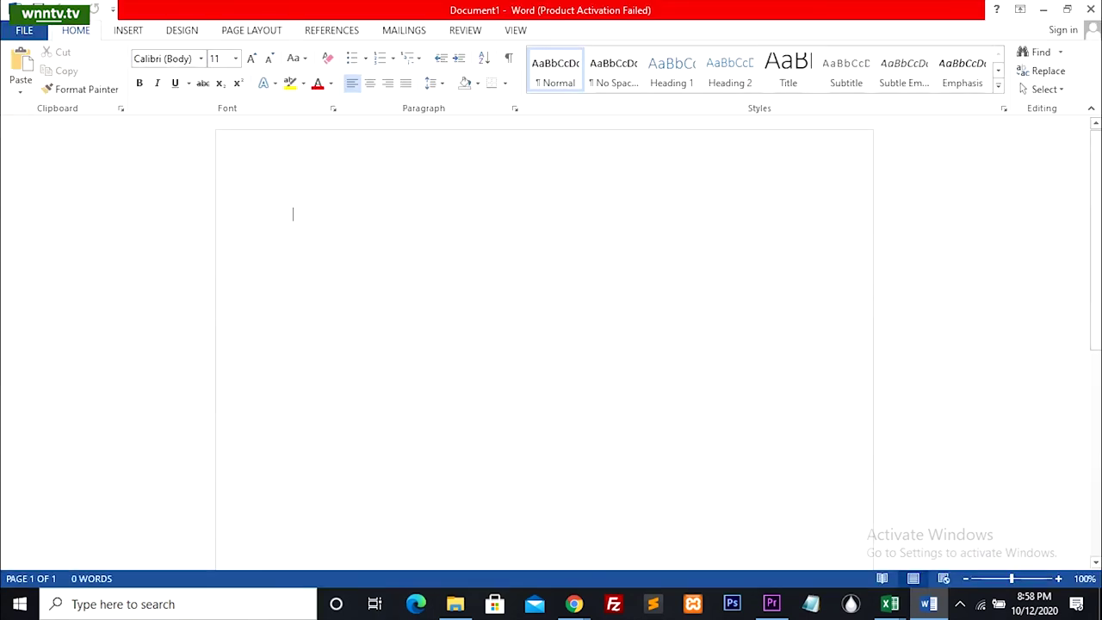
key(shift+F10)
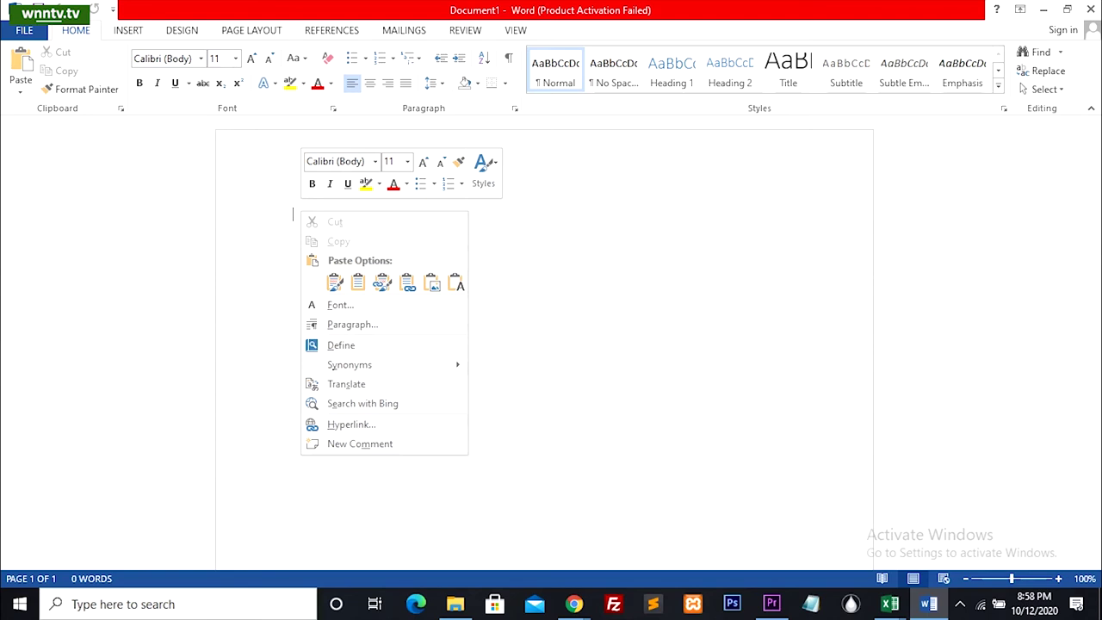
Paste the Excel table into Document1 with Use Destination Styles
click(335, 282)
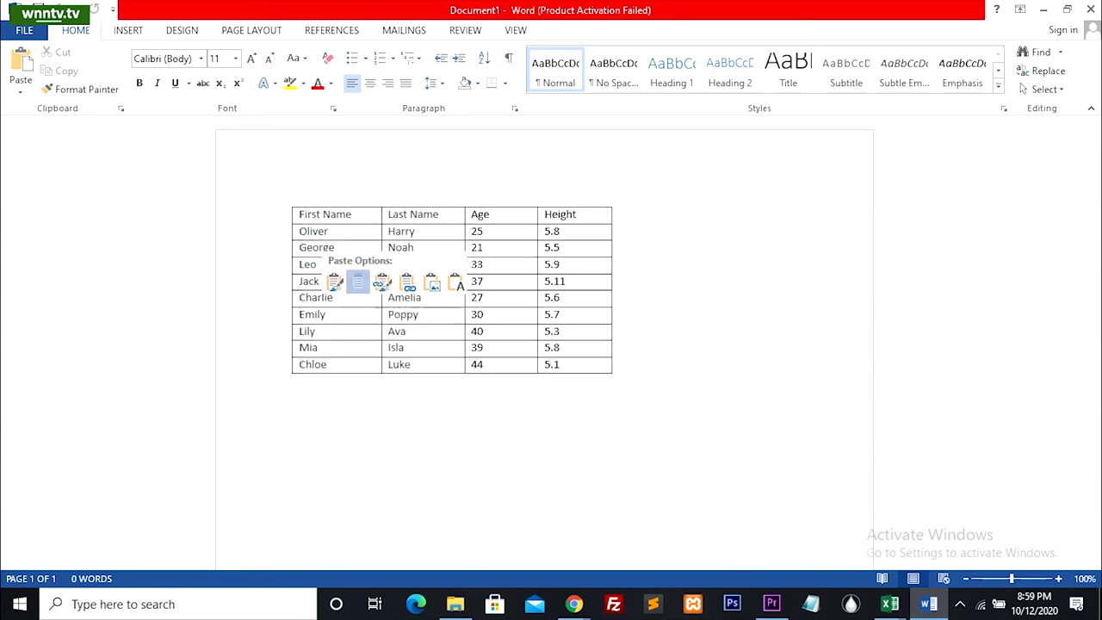
click(359, 282)
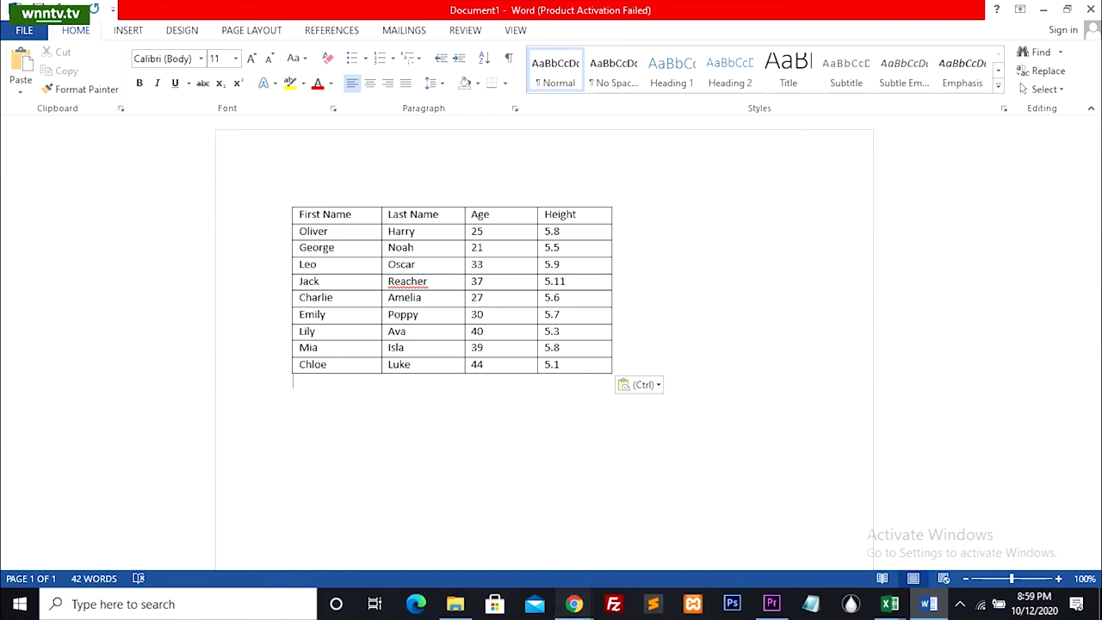
Switch to Chrome and load docsoso.com/excel/excel-to-word.aspx
mouse_move(574, 604)
click(652, 527)
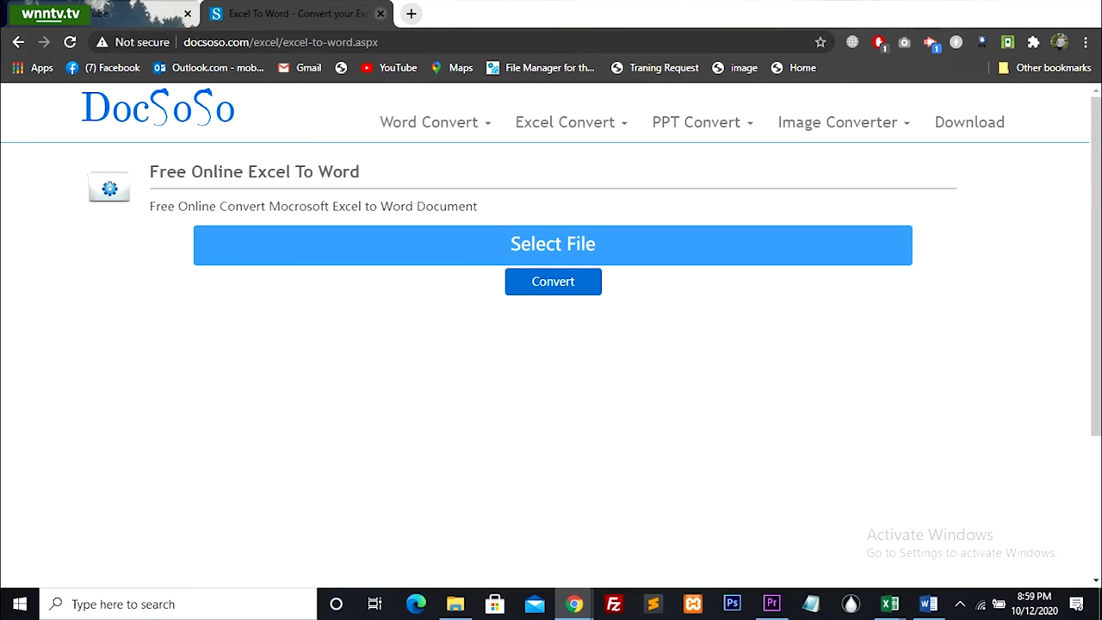
click(281, 41)
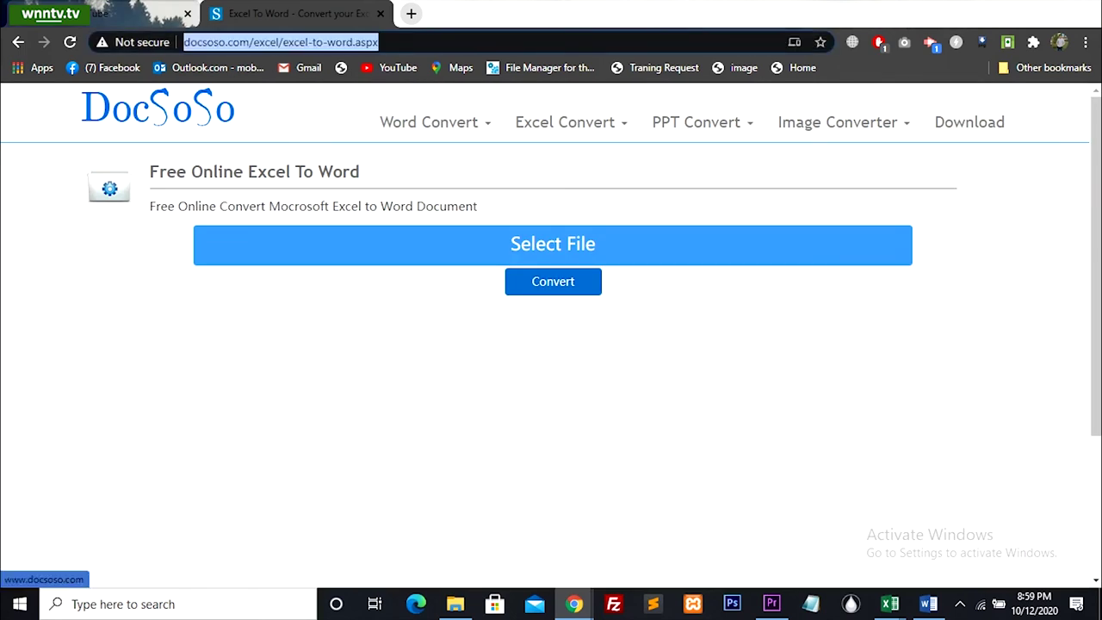
click(405, 41)
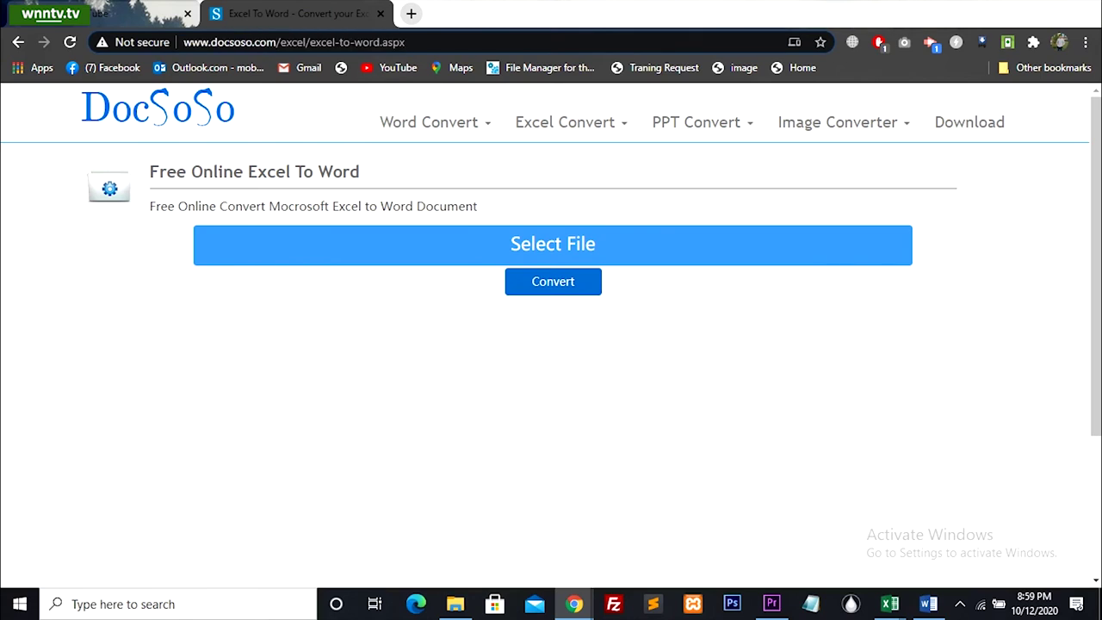
key(ctrl+a)
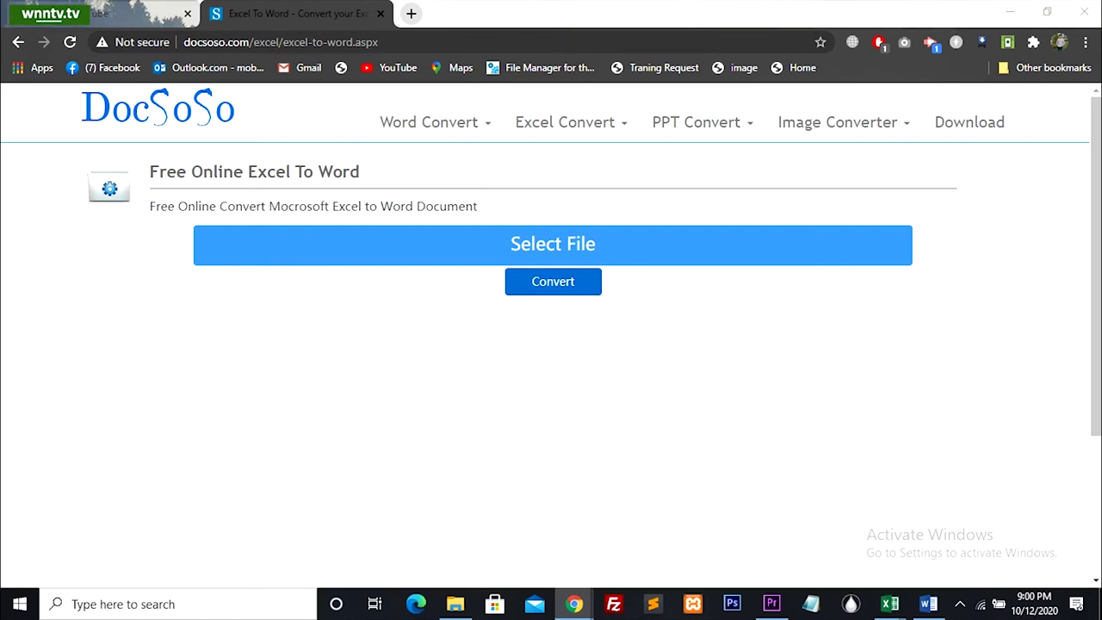
Upload Book1 from the Desktop to DocSoSo and convert it to Word
click(553, 244)
click(449, 129)
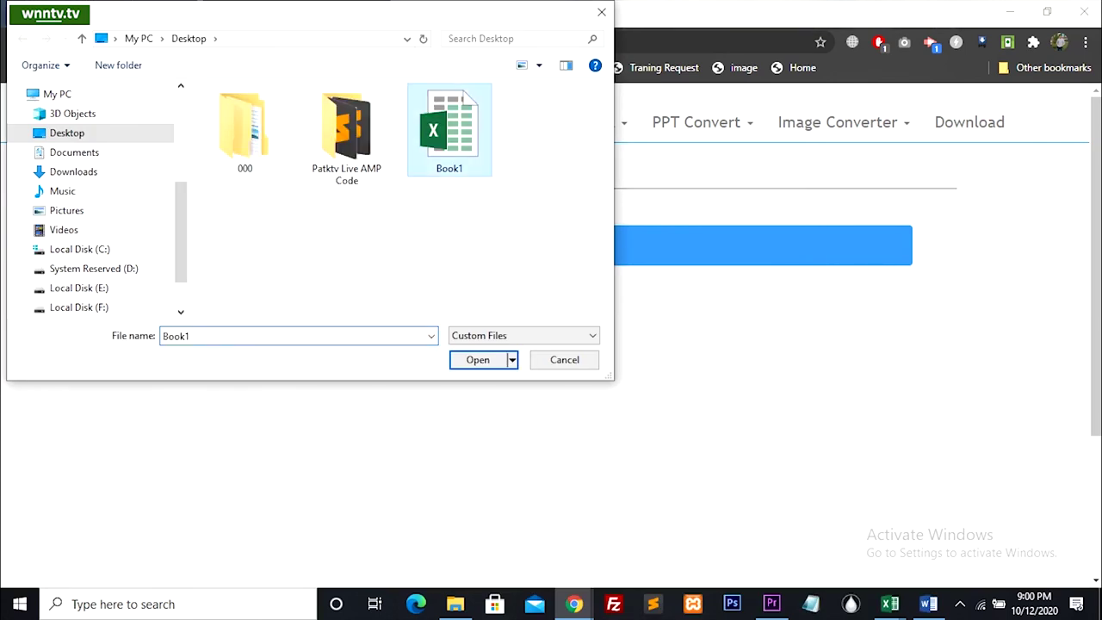
double_click(449, 129)
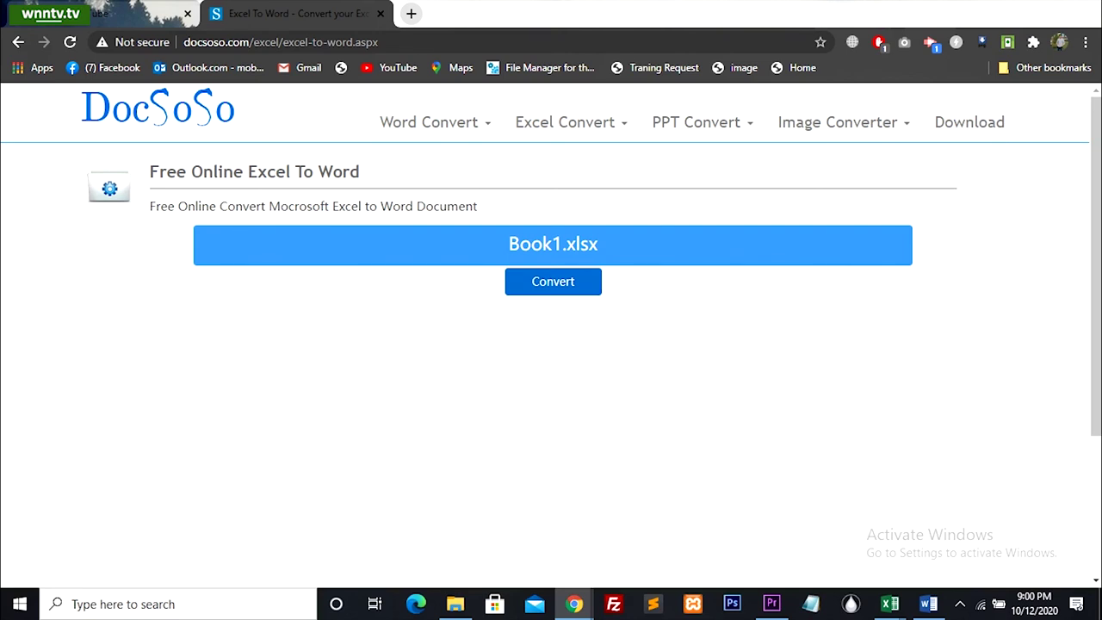
click(553, 281)
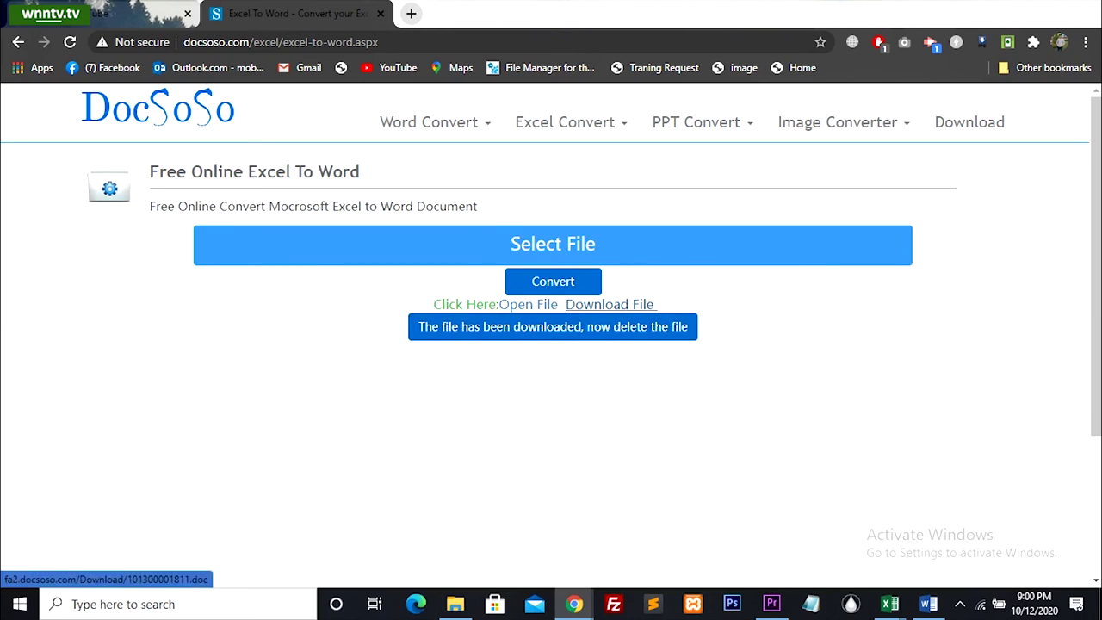
Download the converted 101300001811.doc and open it in Word
click(610, 304)
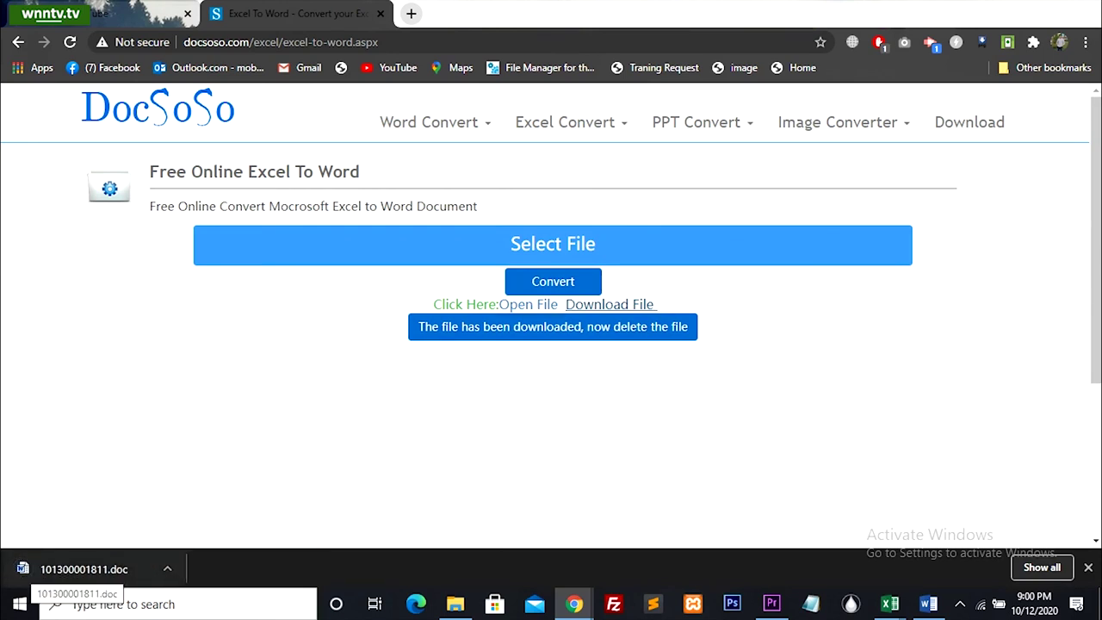
click(83, 569)
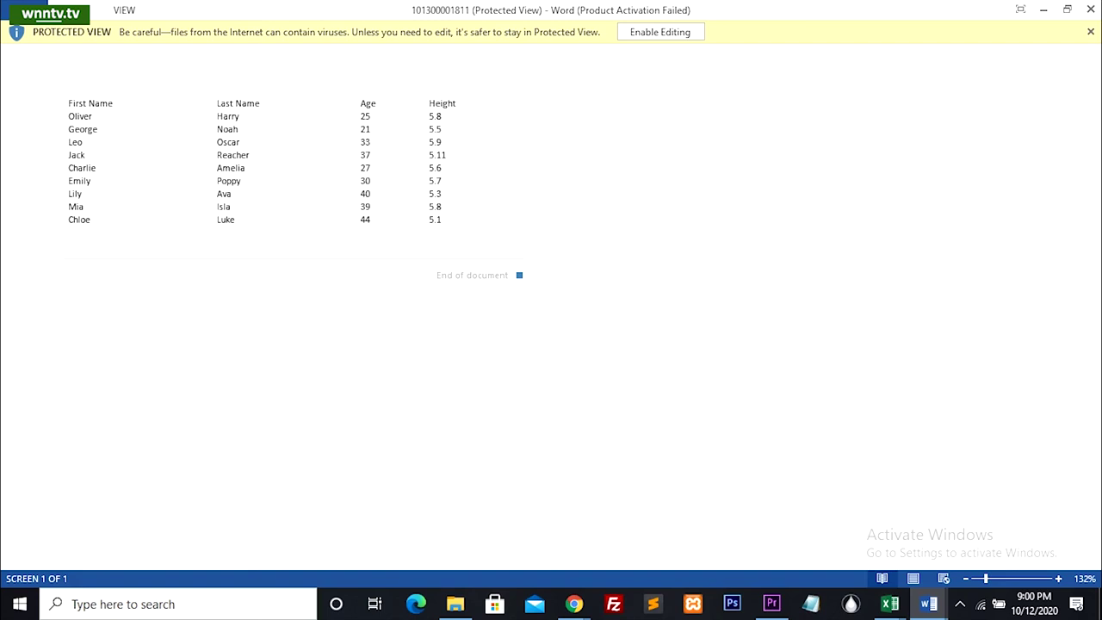
click(661, 32)
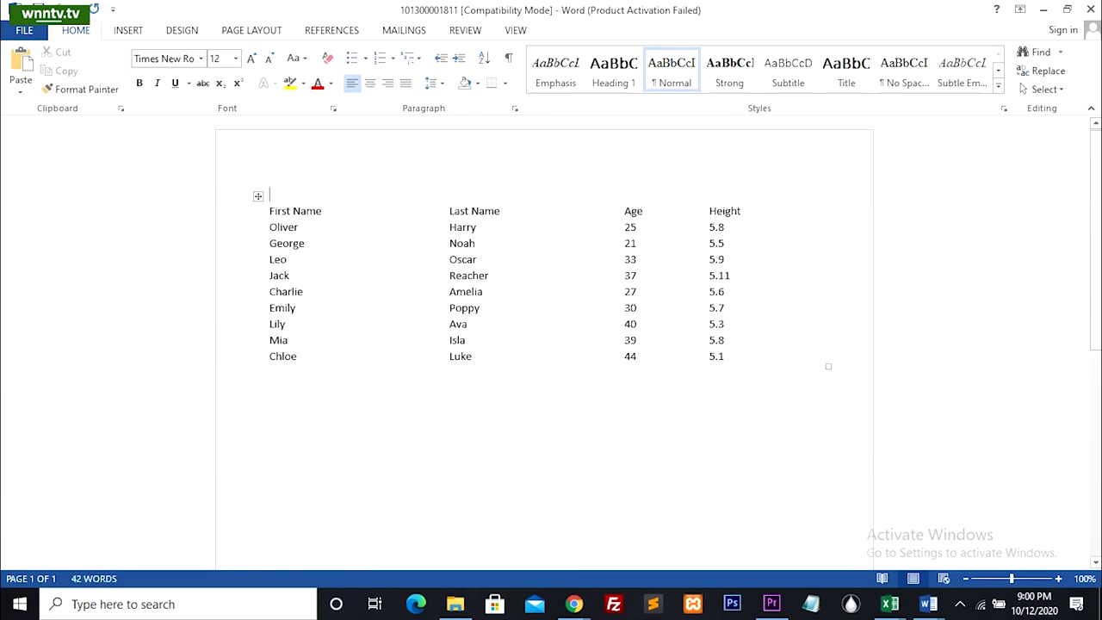
click(482, 205)
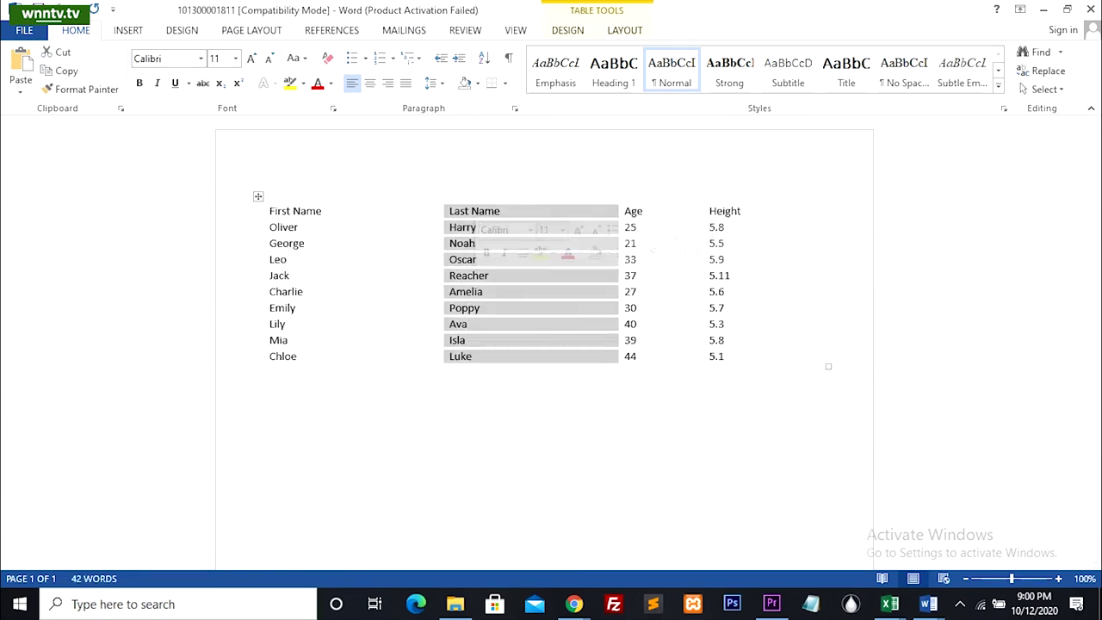
click(306, 243)
click(726, 356)
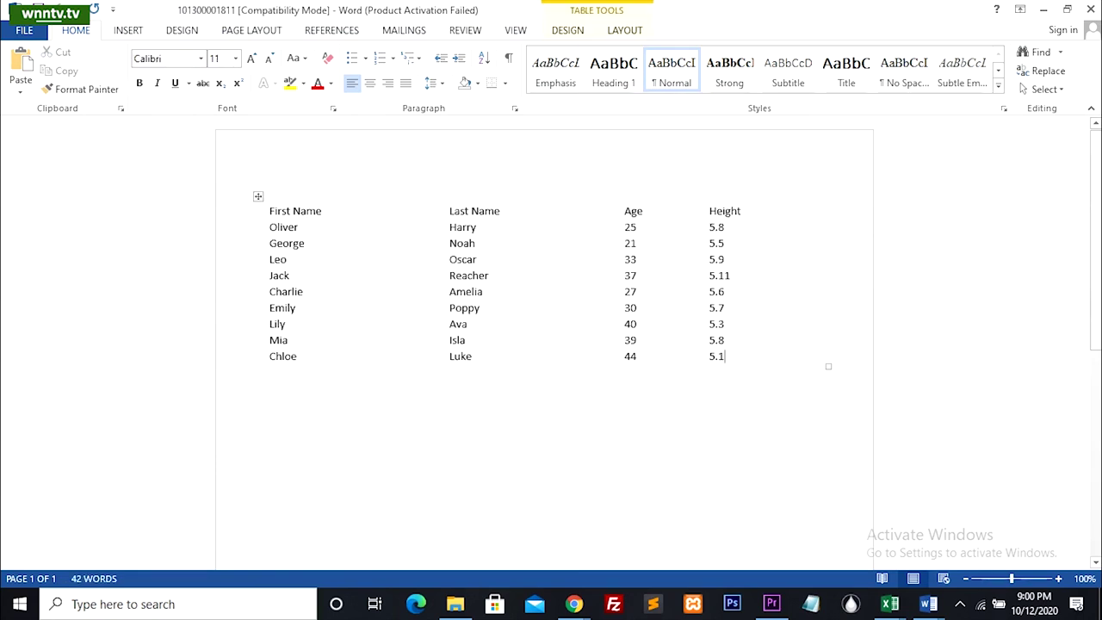